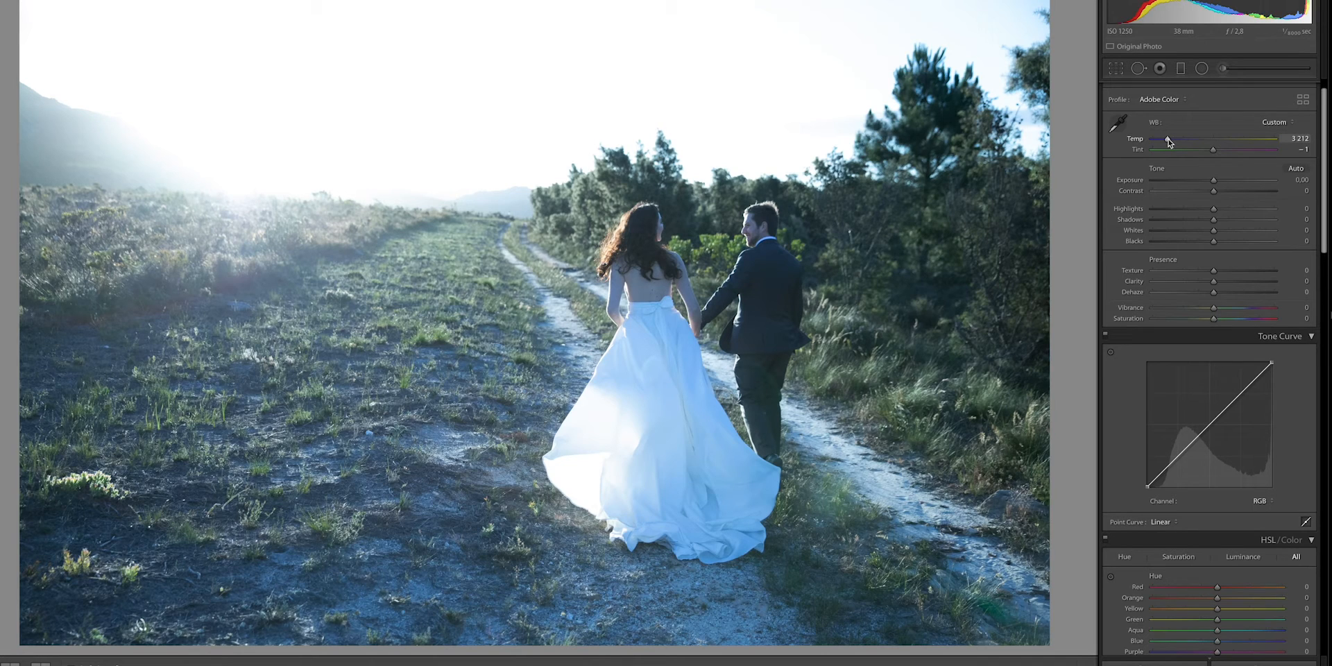
- Set the white balance of the photo of the couple walking along the track to Temp 5963 and Tint −3
drag(1168, 139, 1209, 153)
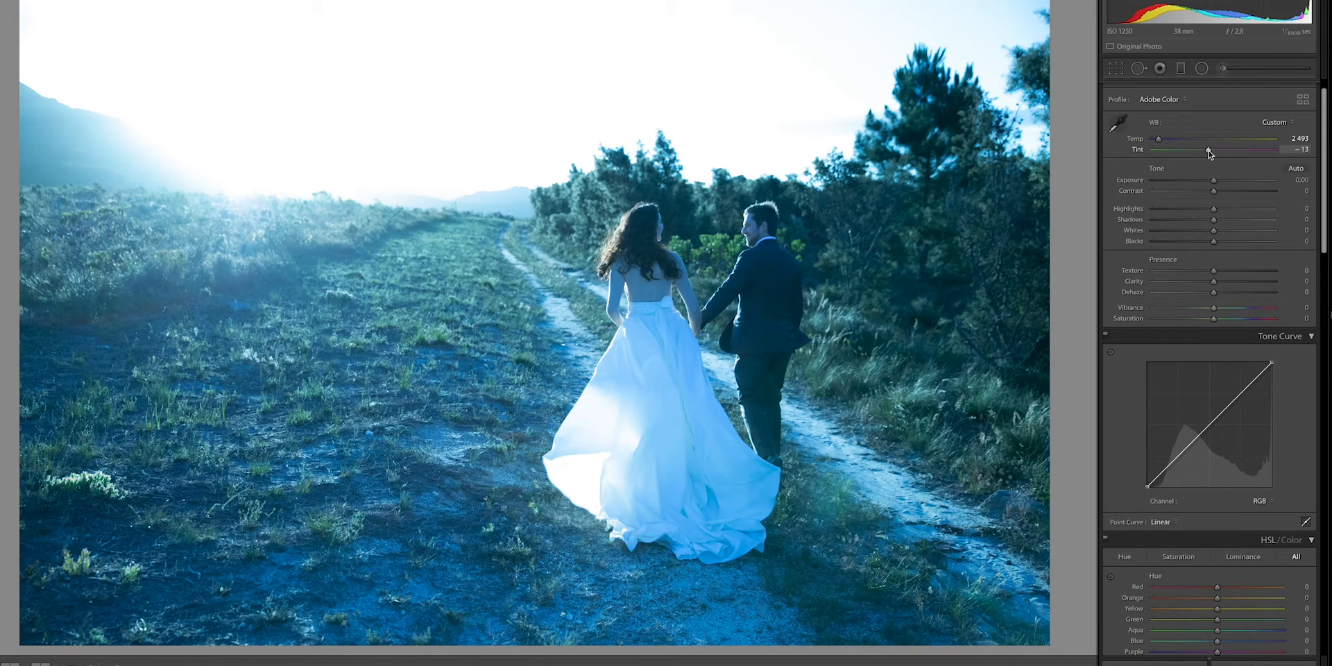
drag(1210, 150, 1212, 151)
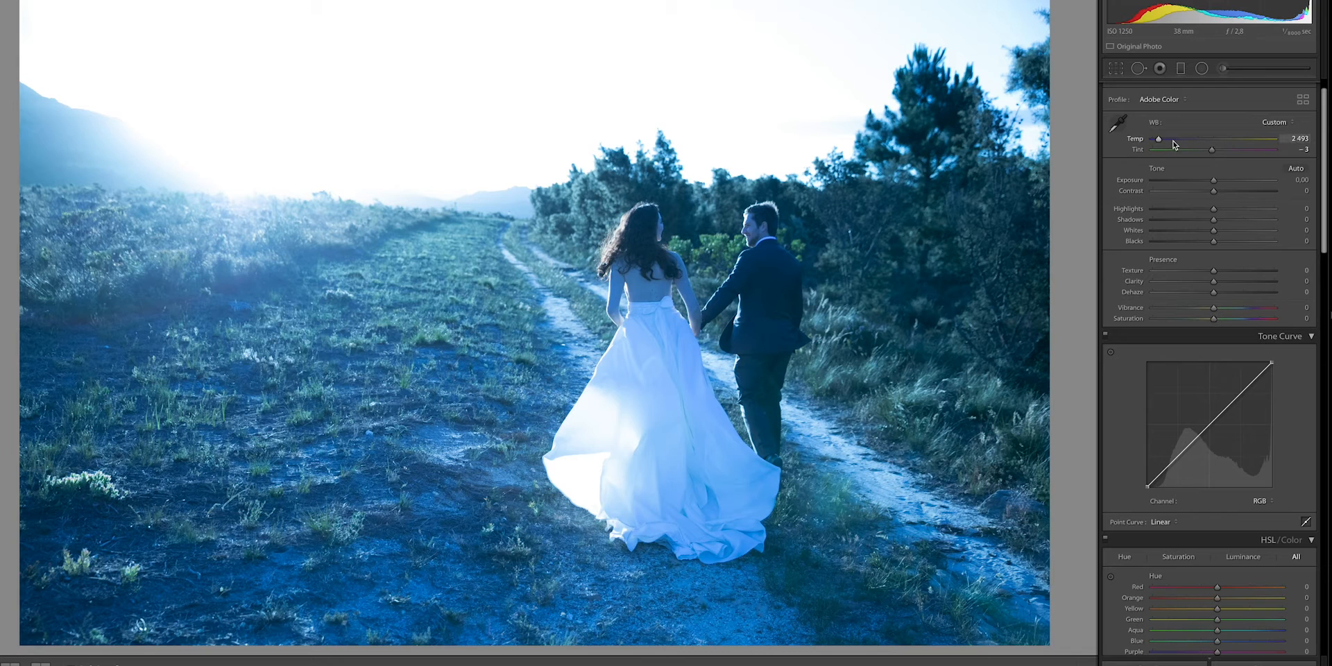
drag(1158, 140, 1199, 120)
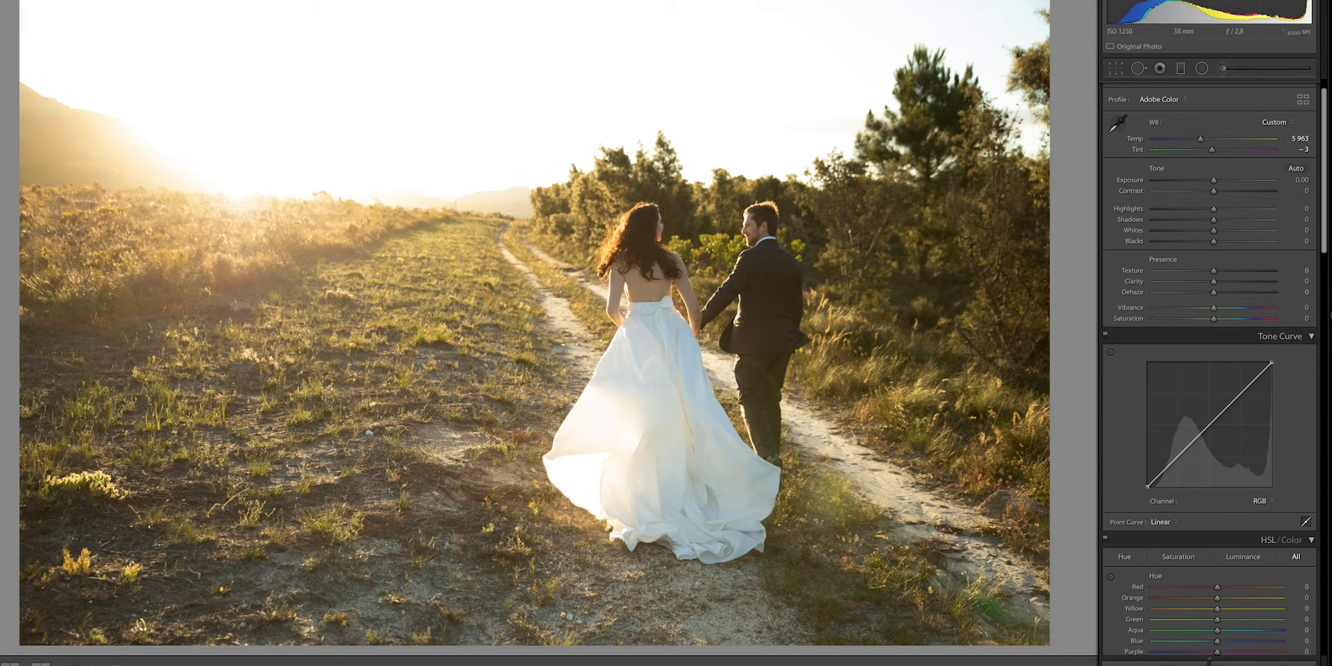
- Go to the next photo, with the bride looking back, and set its white balance to Temp 7050 and Tint +6
key(Right)
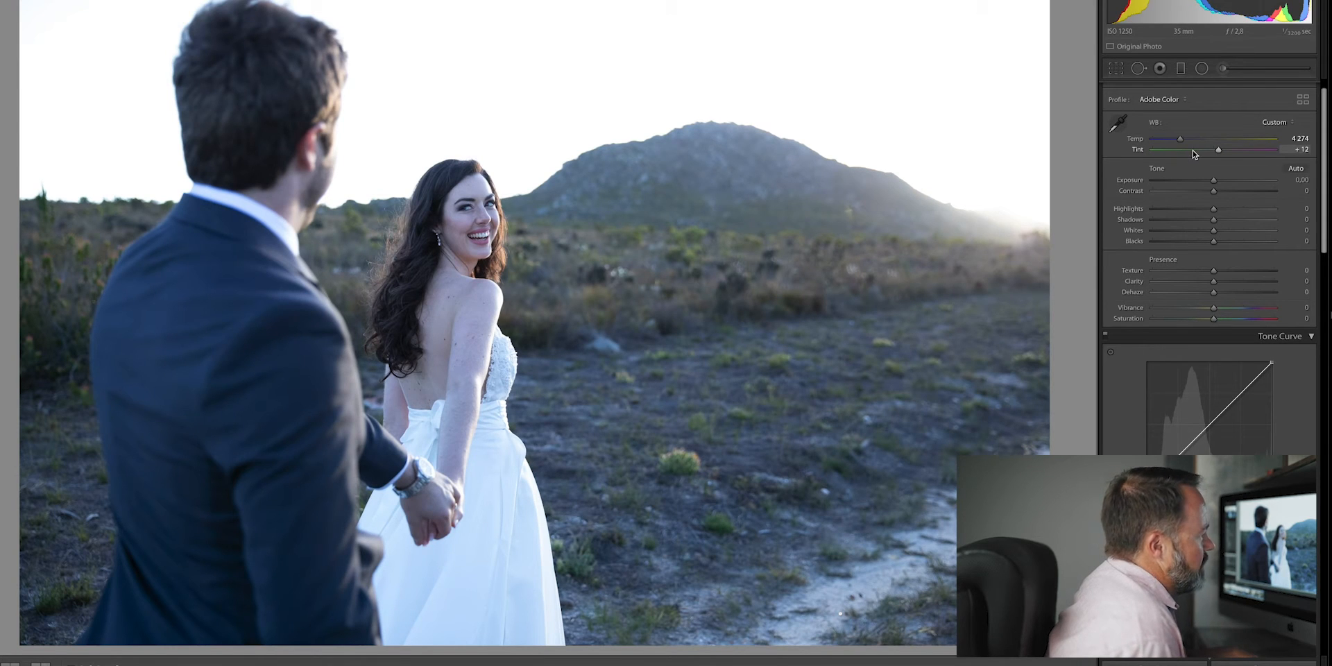
drag(1180, 139, 1209, 149)
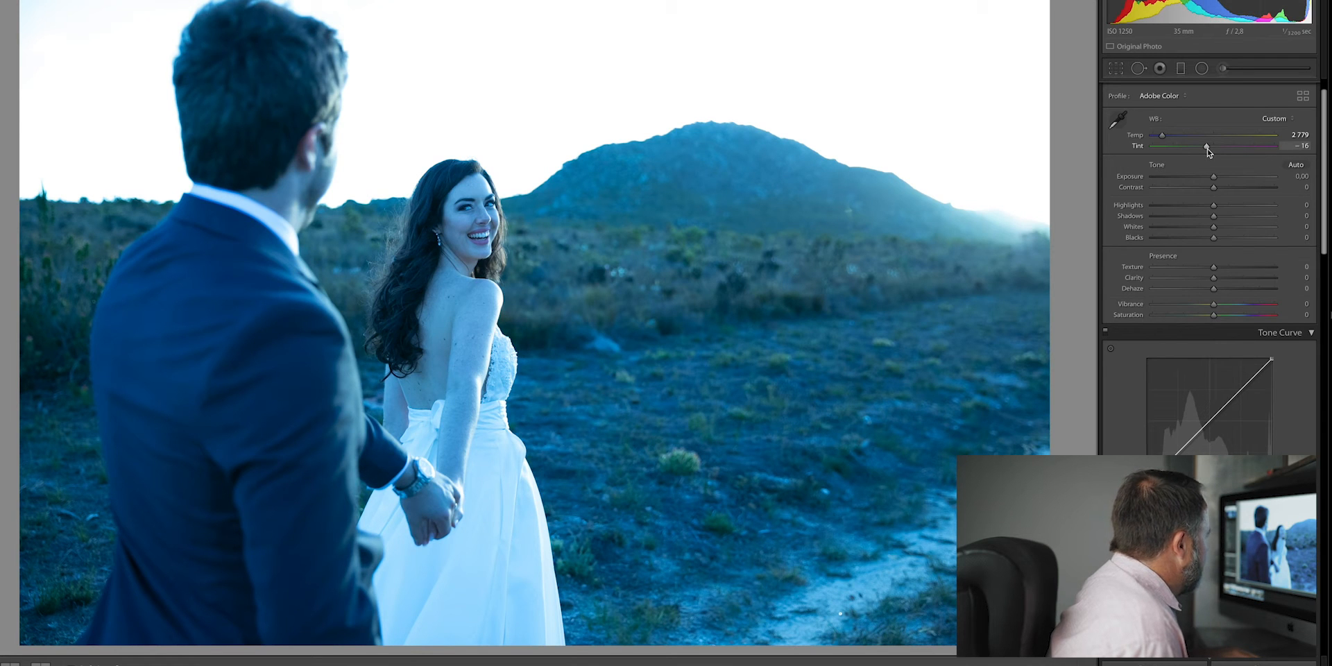
drag(1207, 149, 1213, 149)
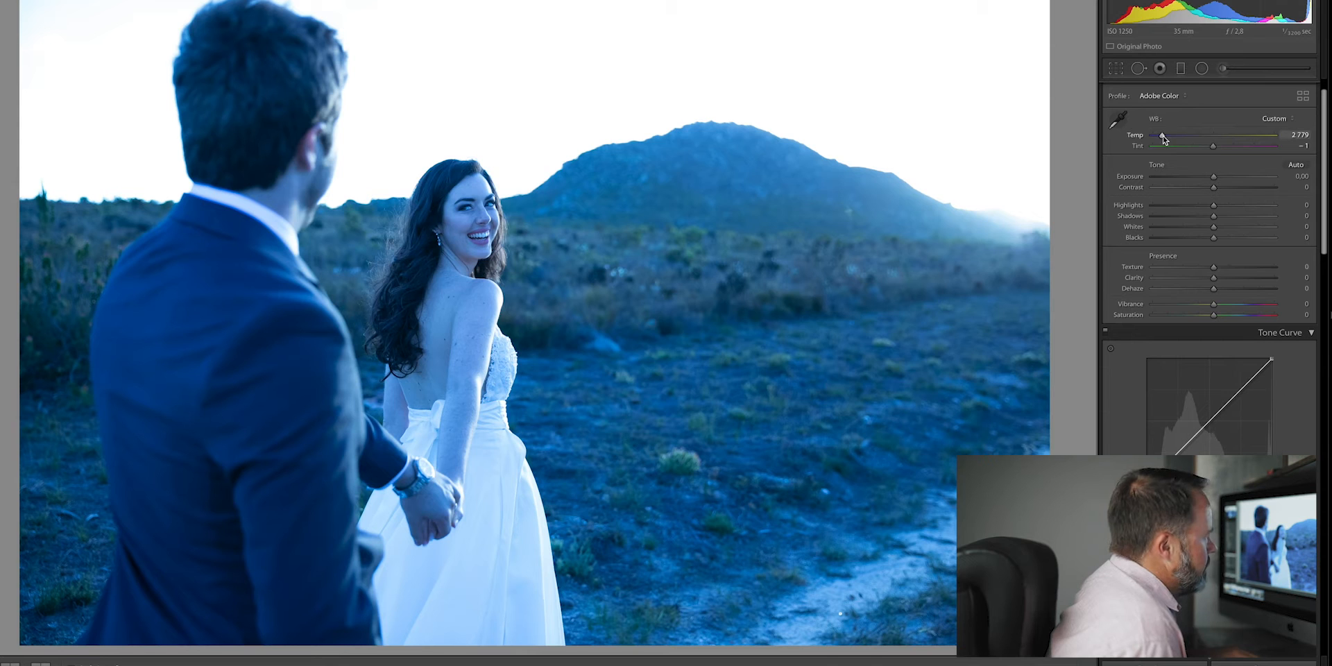
drag(1162, 136, 1213, 147)
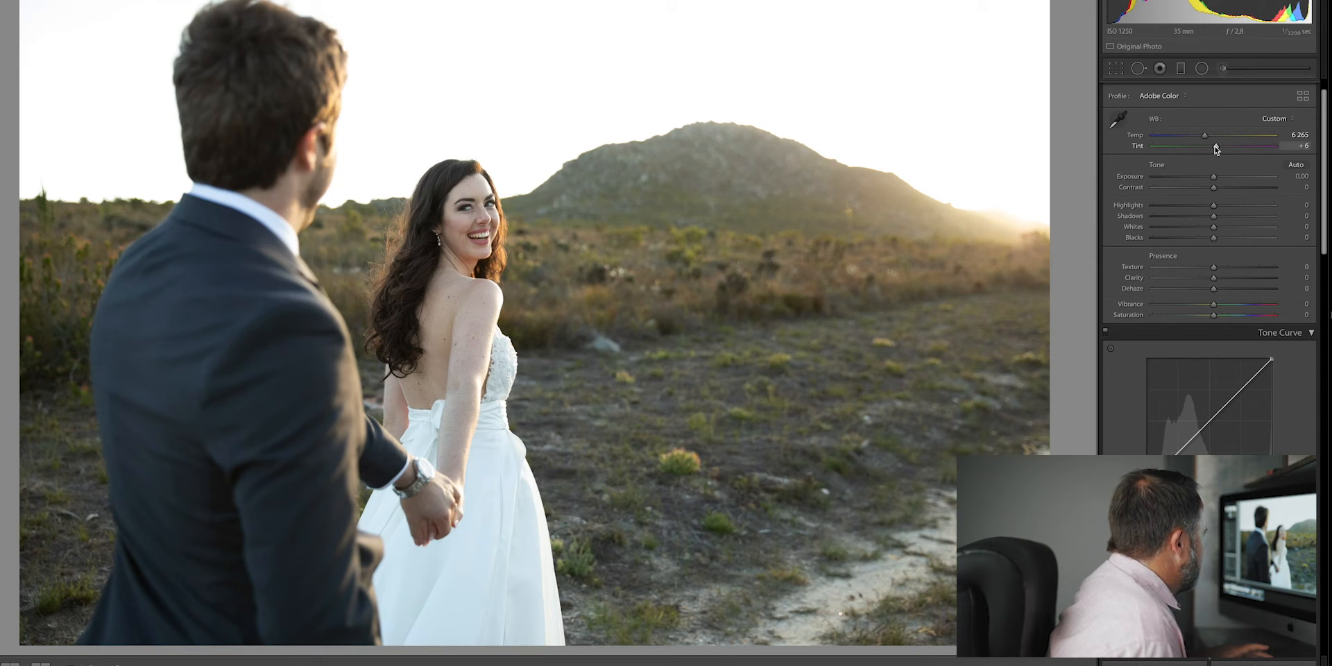
drag(1204, 135, 1212, 133)
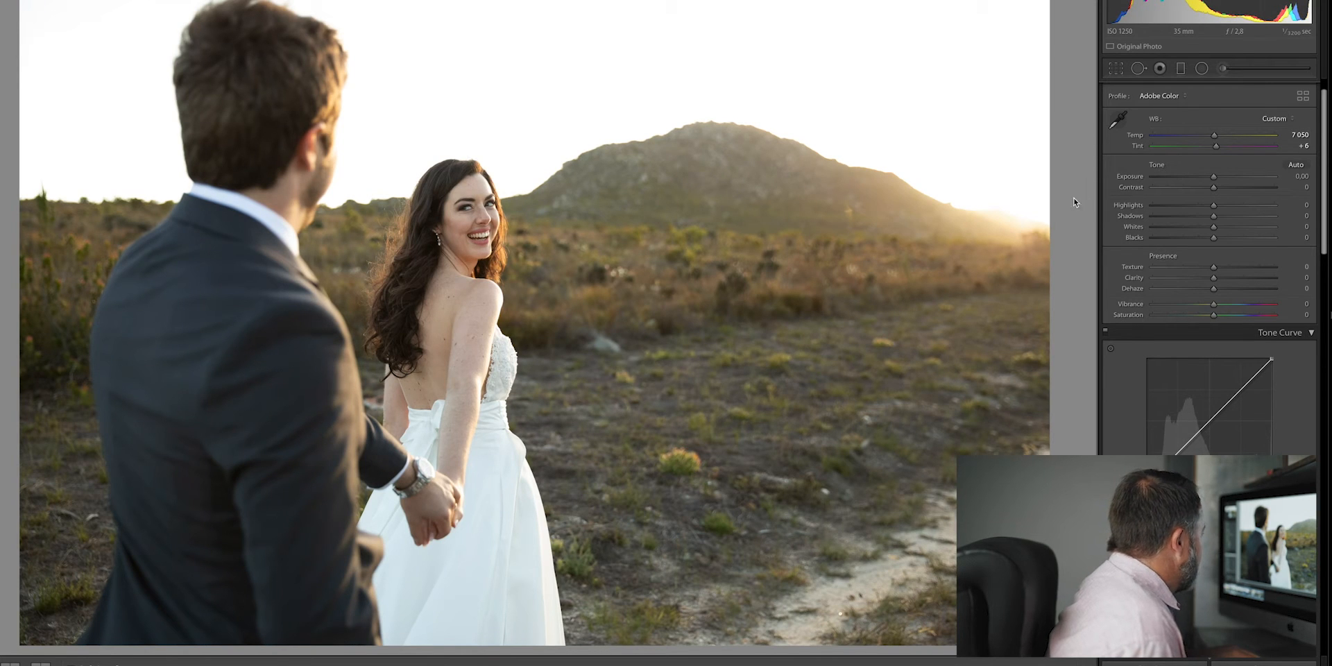
- Go to the next photo, with the couple kissing in the field, set its Tint to +13 and warm up its temperature
key(Right)
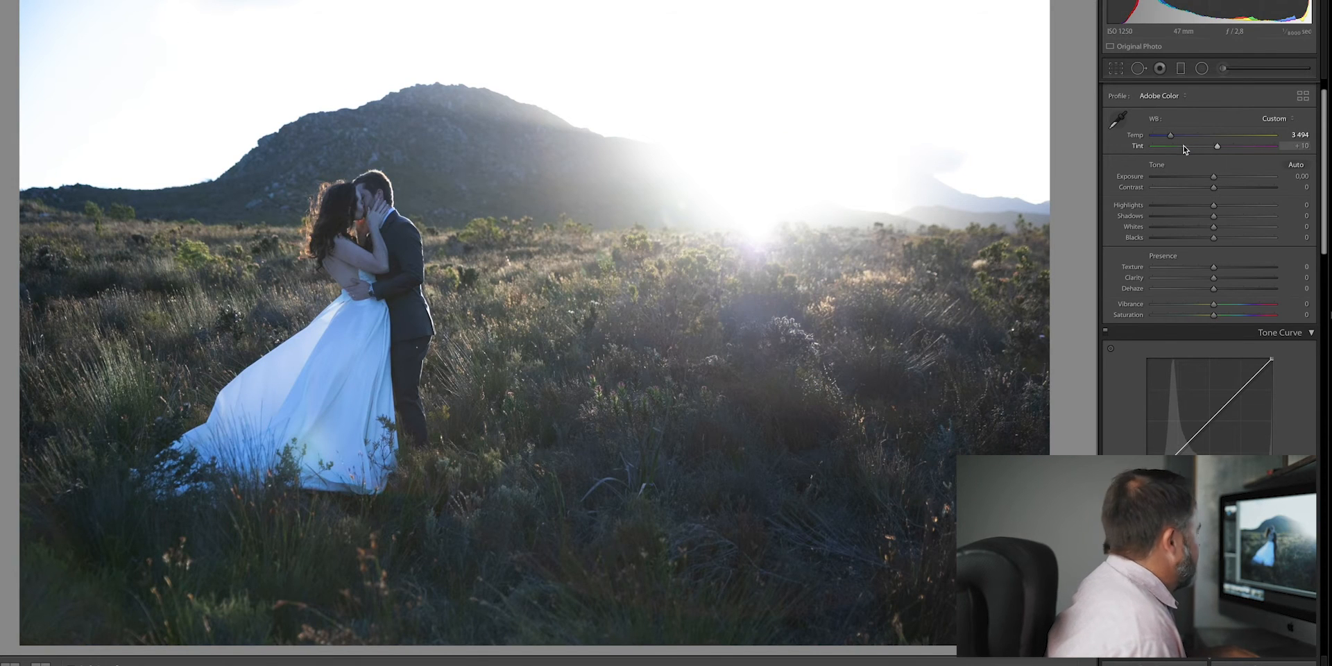
drag(1172, 136, 1161, 144)
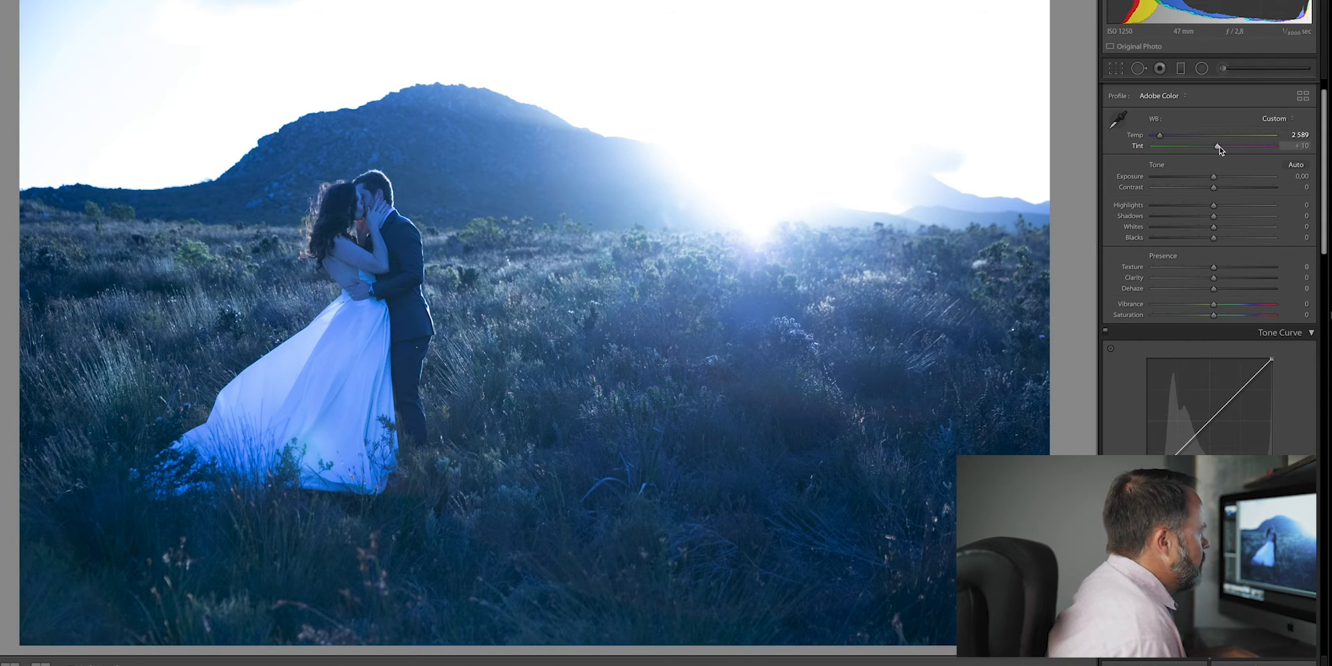
drag(1218, 147, 1220, 151)
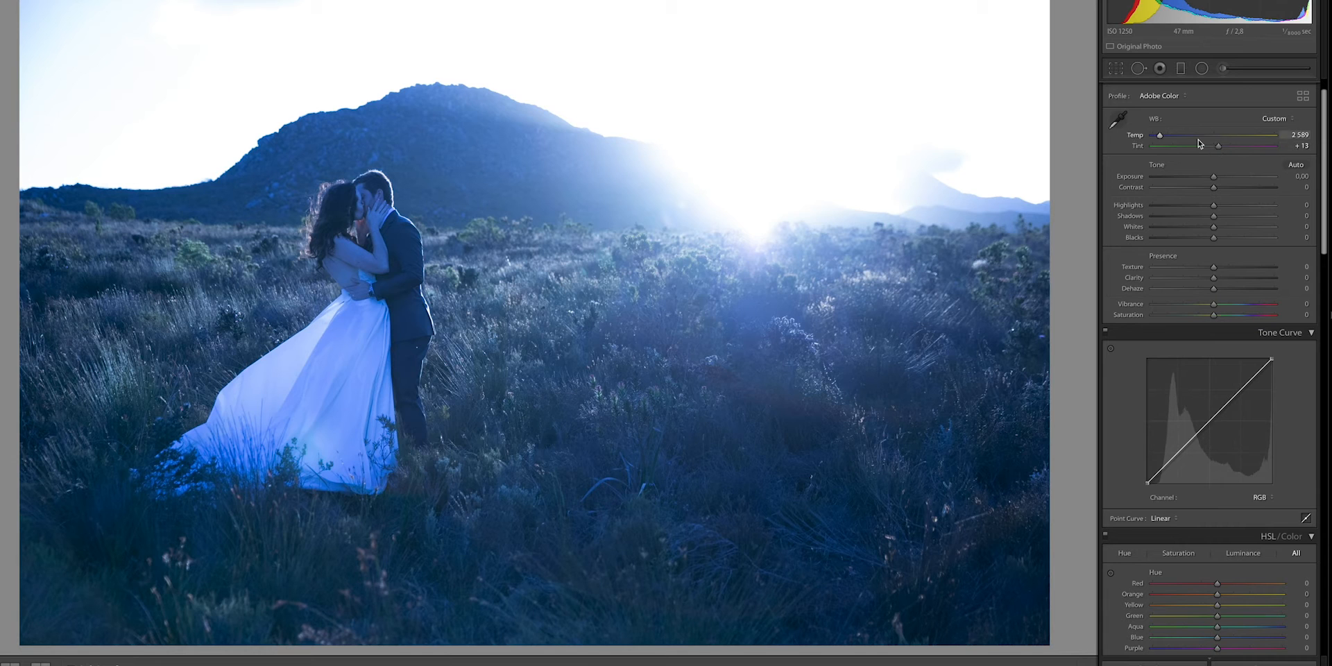
drag(1216, 146, 1205, 123)
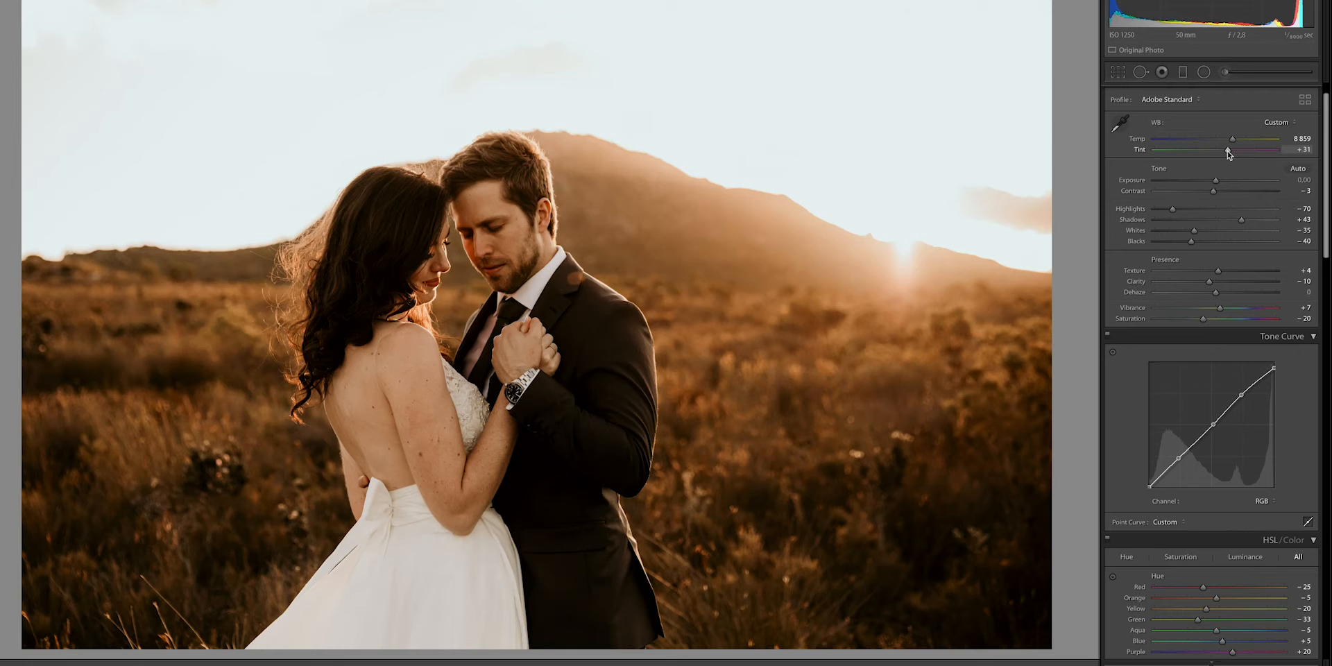
- Add a radial filter around the couple's faces in the close-up portrait and set its exposure to 0.32
click(1204, 72)
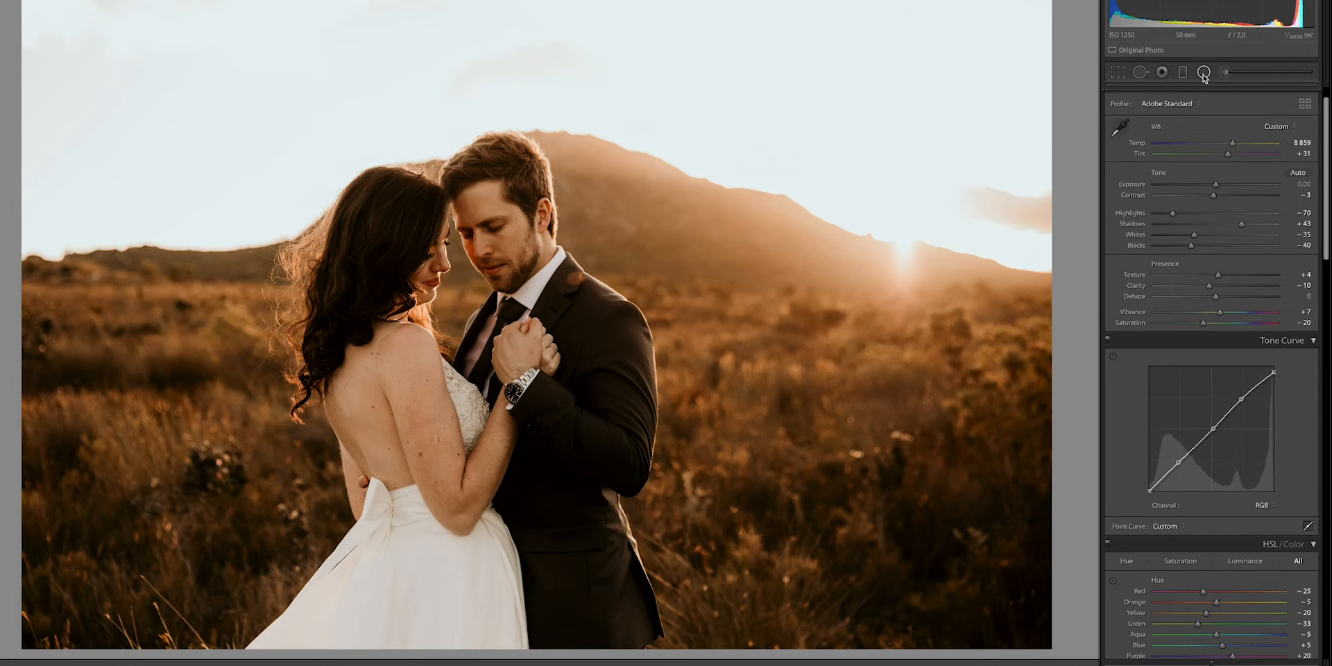
drag(471, 261, 352, 395)
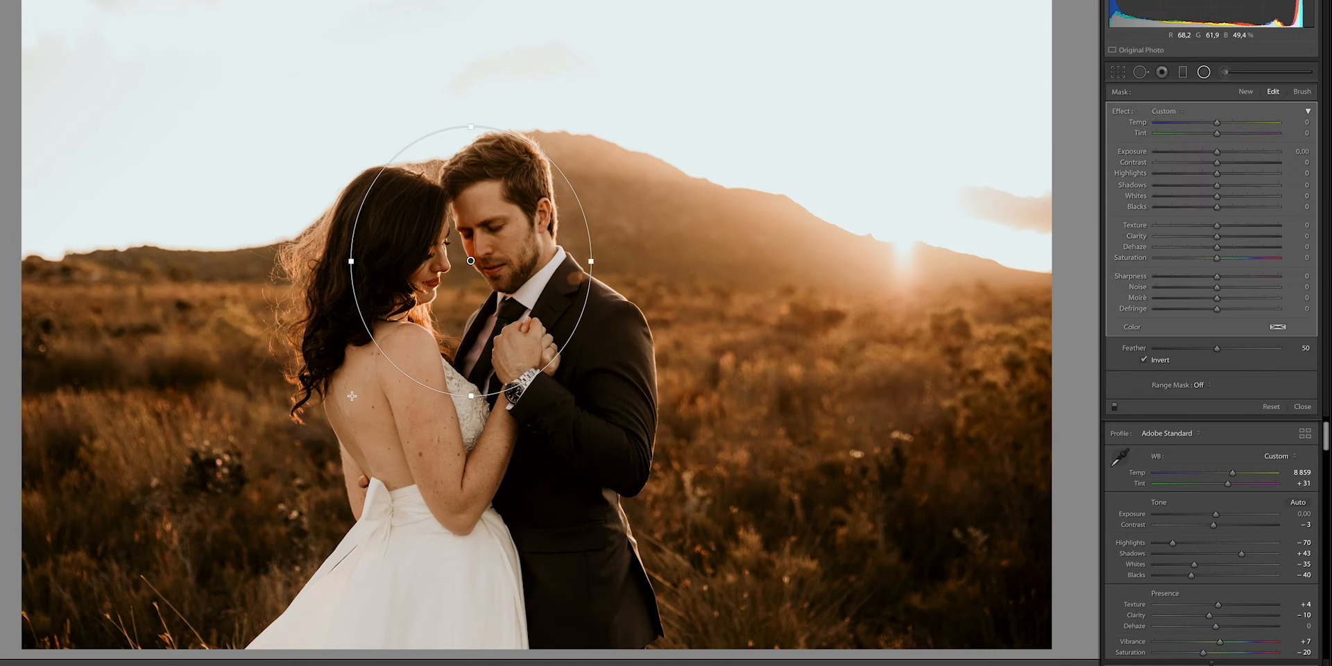
drag(1219, 157, 1224, 151)
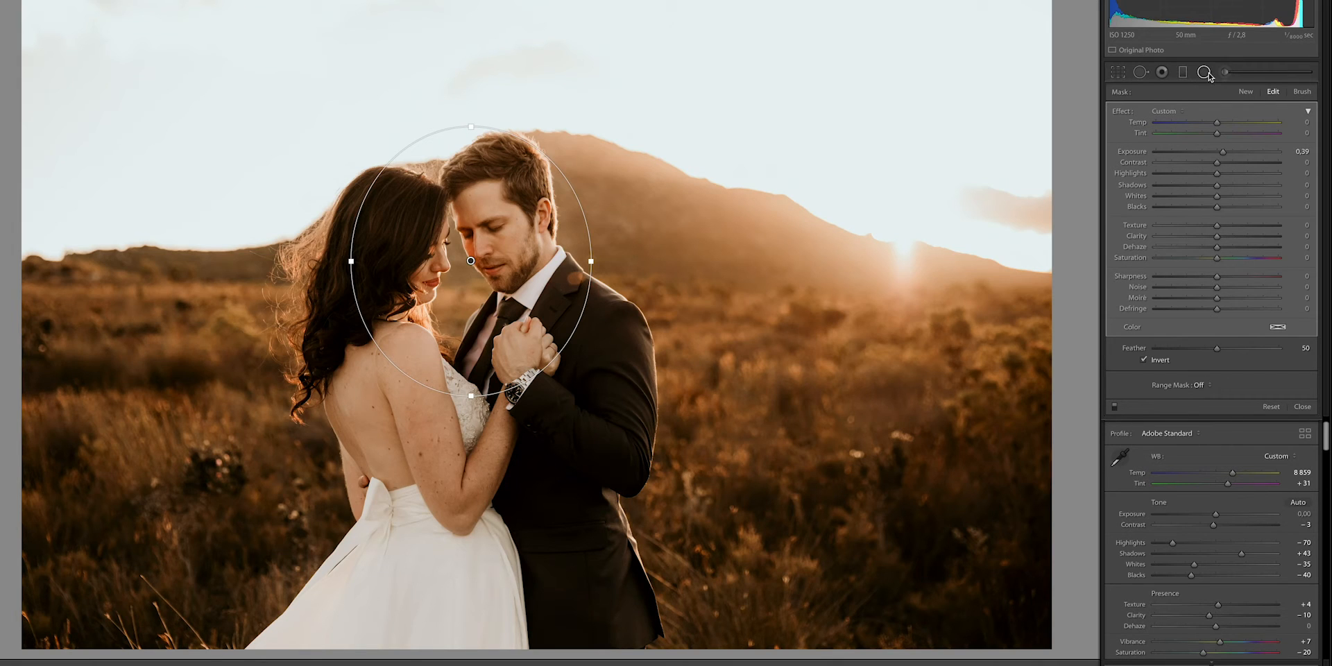
drag(1224, 154, 1222, 155)
click(1204, 72)
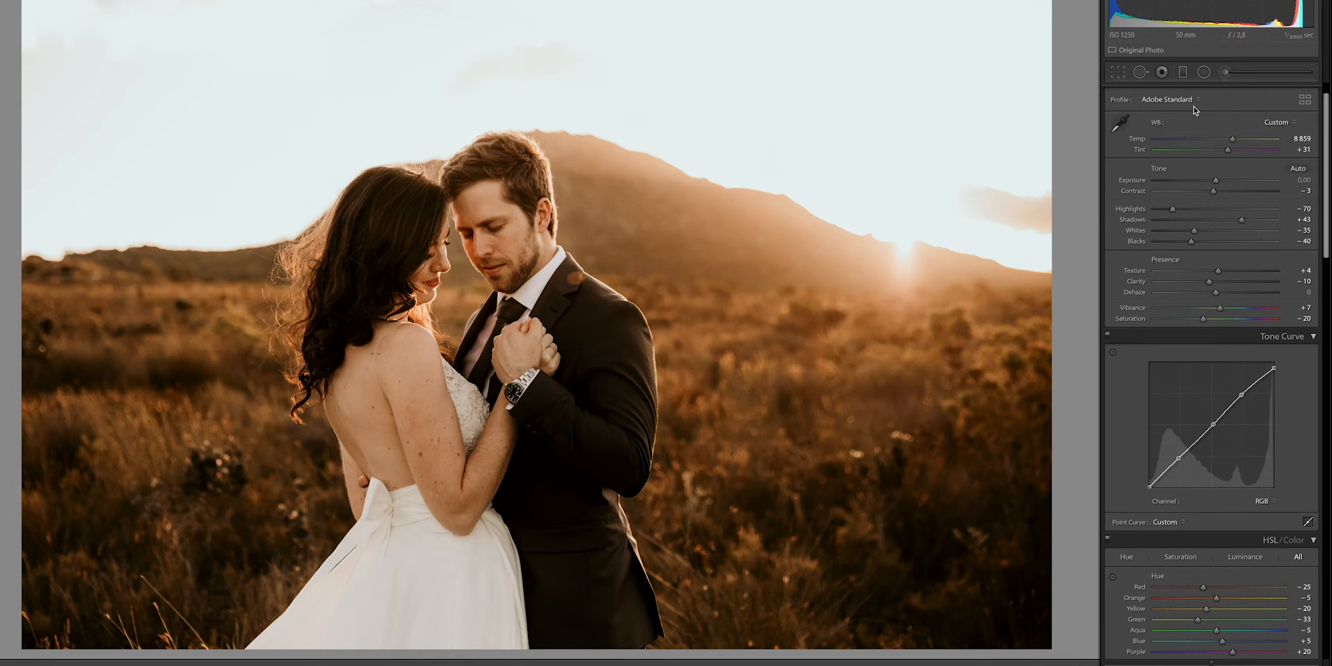
- Widen the radial filter well beyond both heads and raise its exposure to 0.80
click(1204, 72)
click(470, 261)
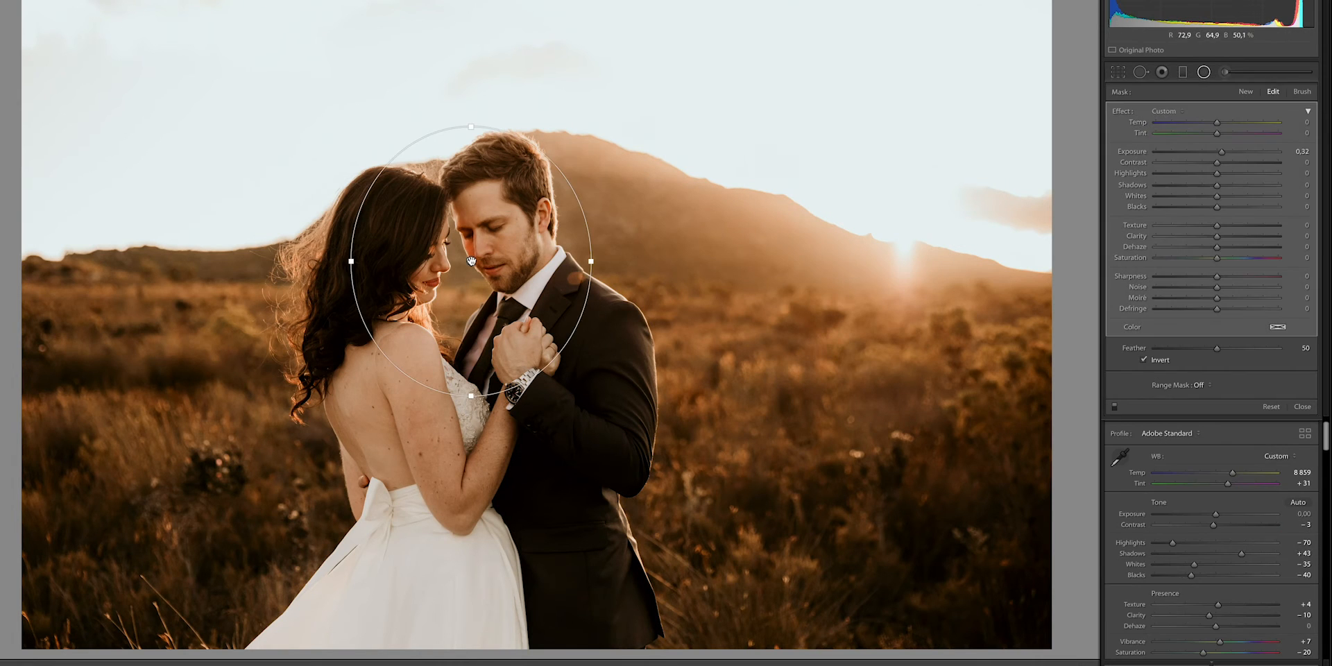
drag(351, 261, 196, 307)
drag(1223, 151, 1228, 152)
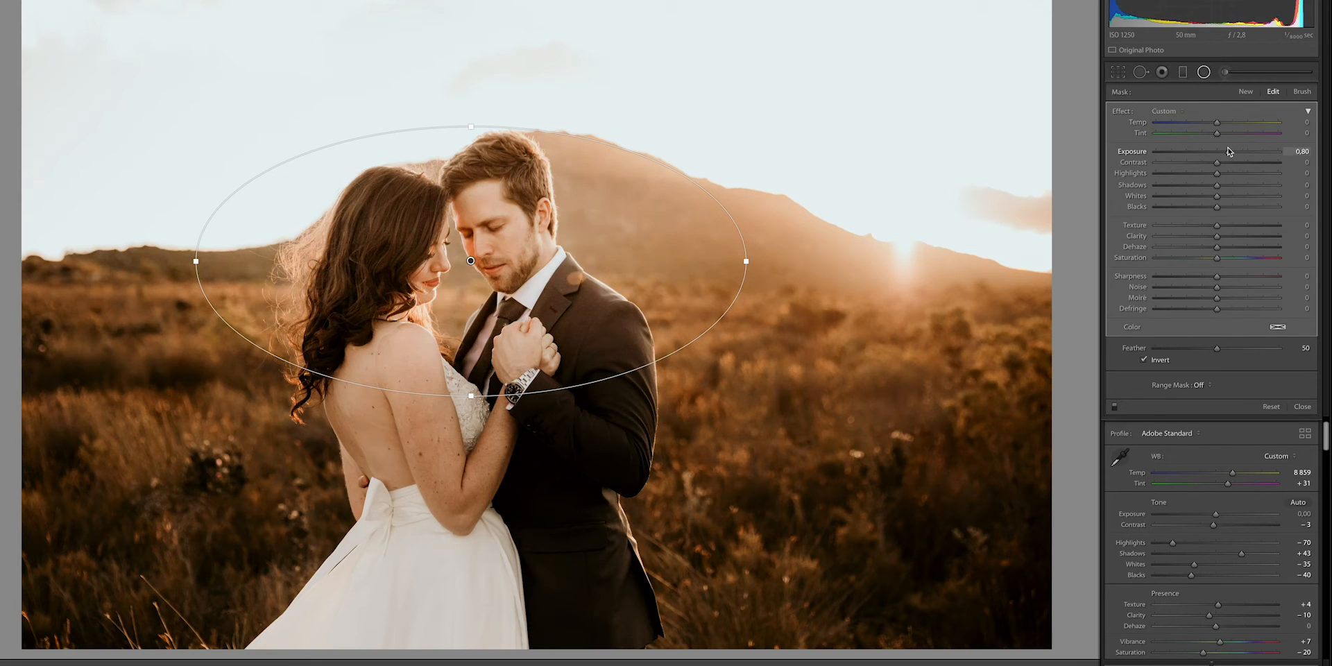
click(1204, 73)
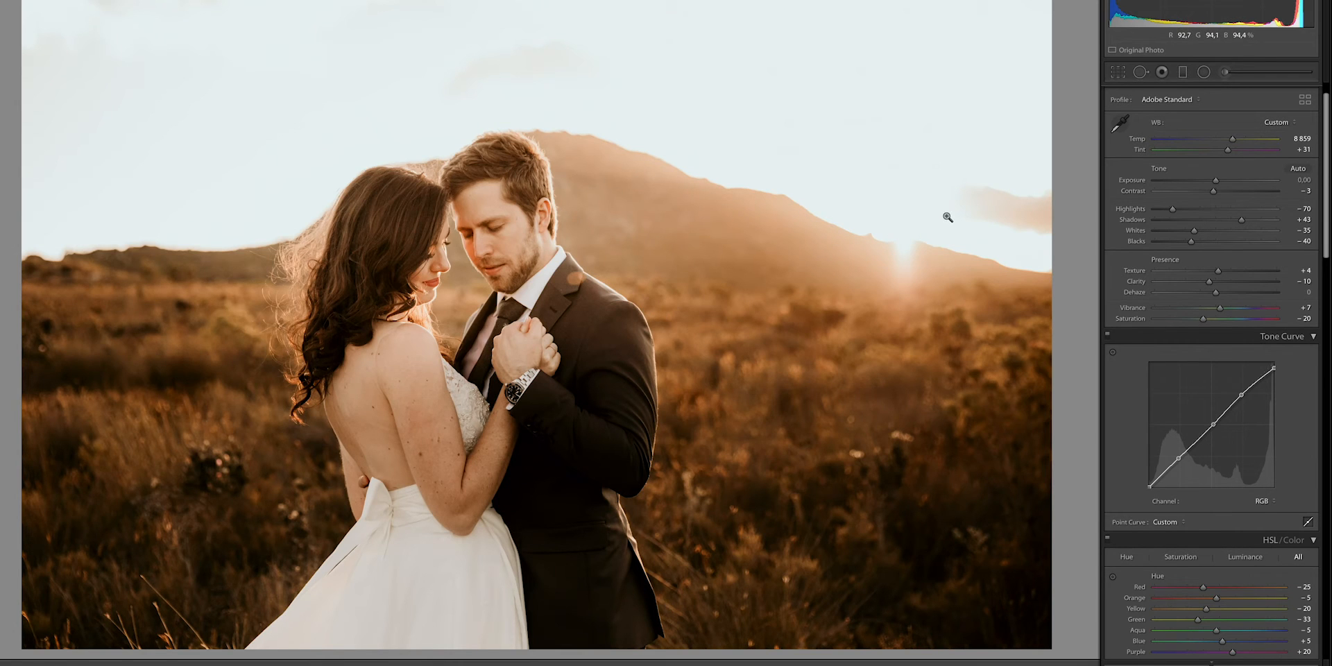
- Narrow the radial filter back to the couple's faces and reduce its exposure to 0.36
click(1203, 72)
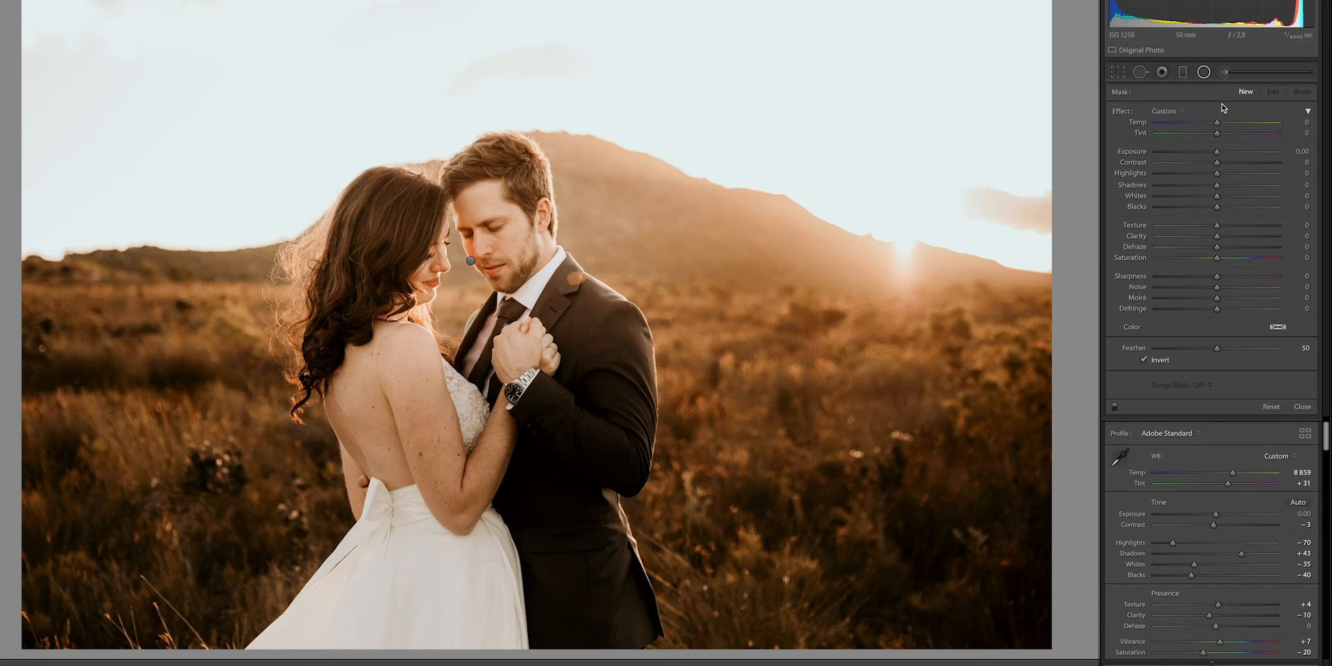
click(470, 260)
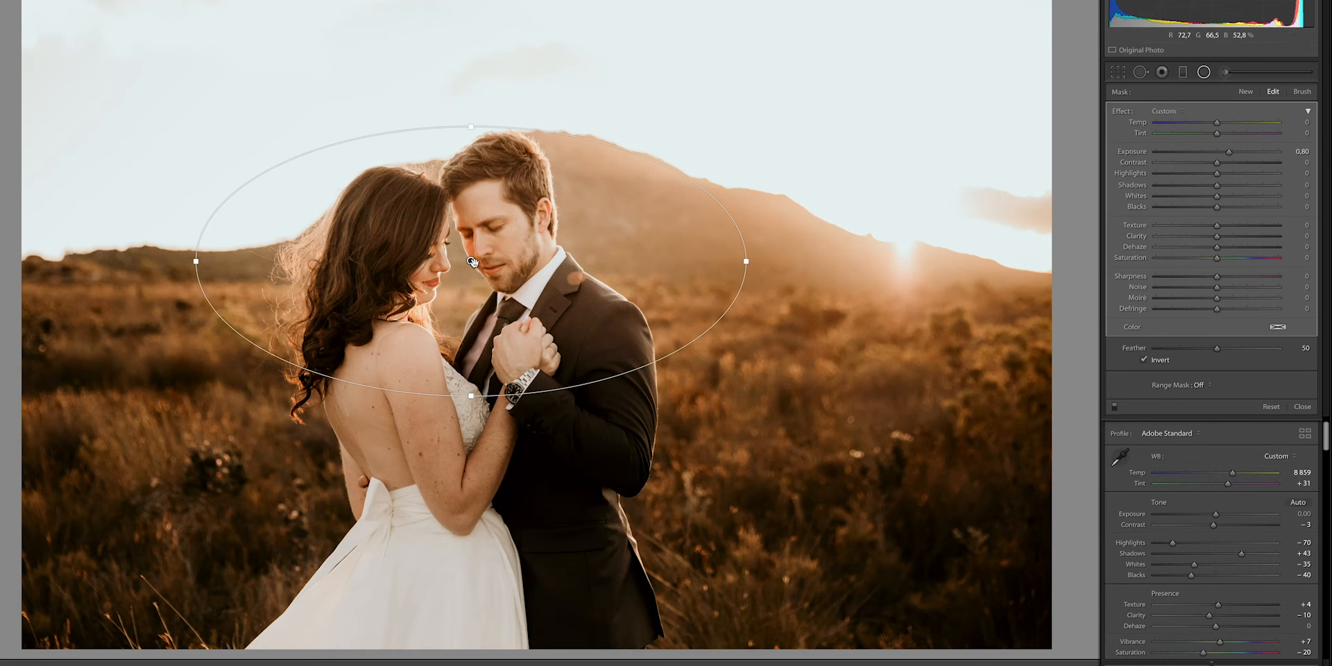
drag(750, 260, 584, 264)
drag(1228, 152, 1221, 159)
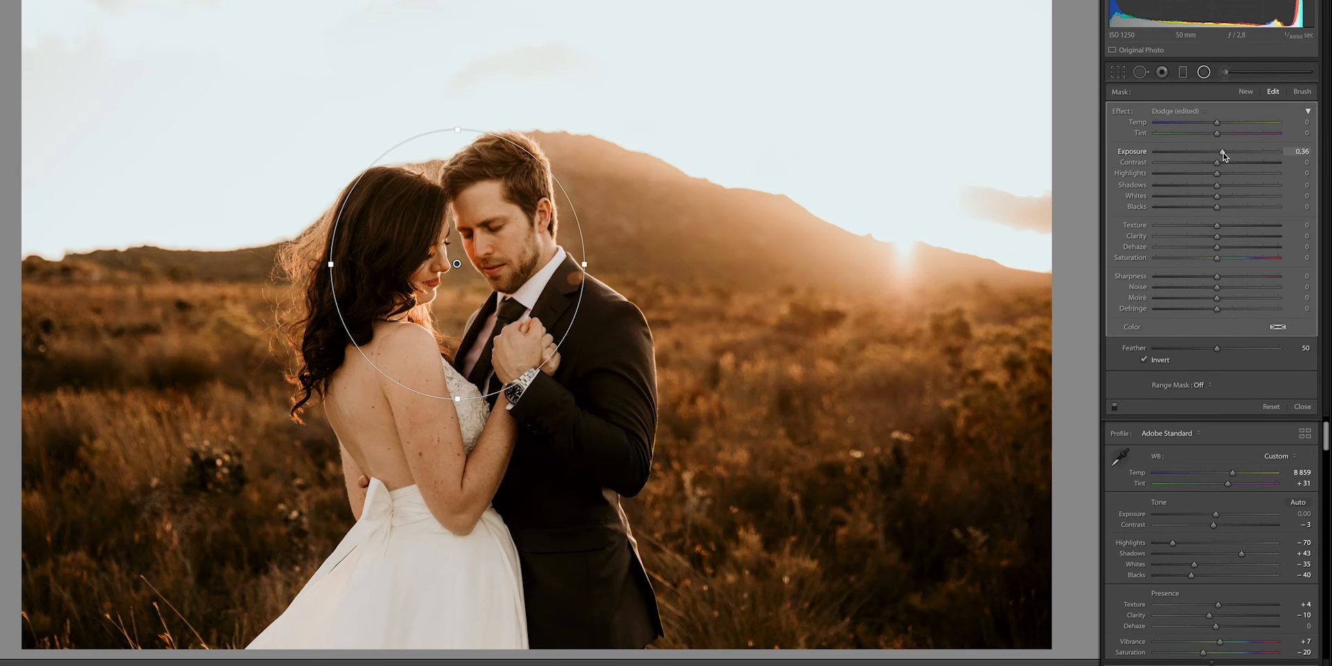
click(1204, 73)
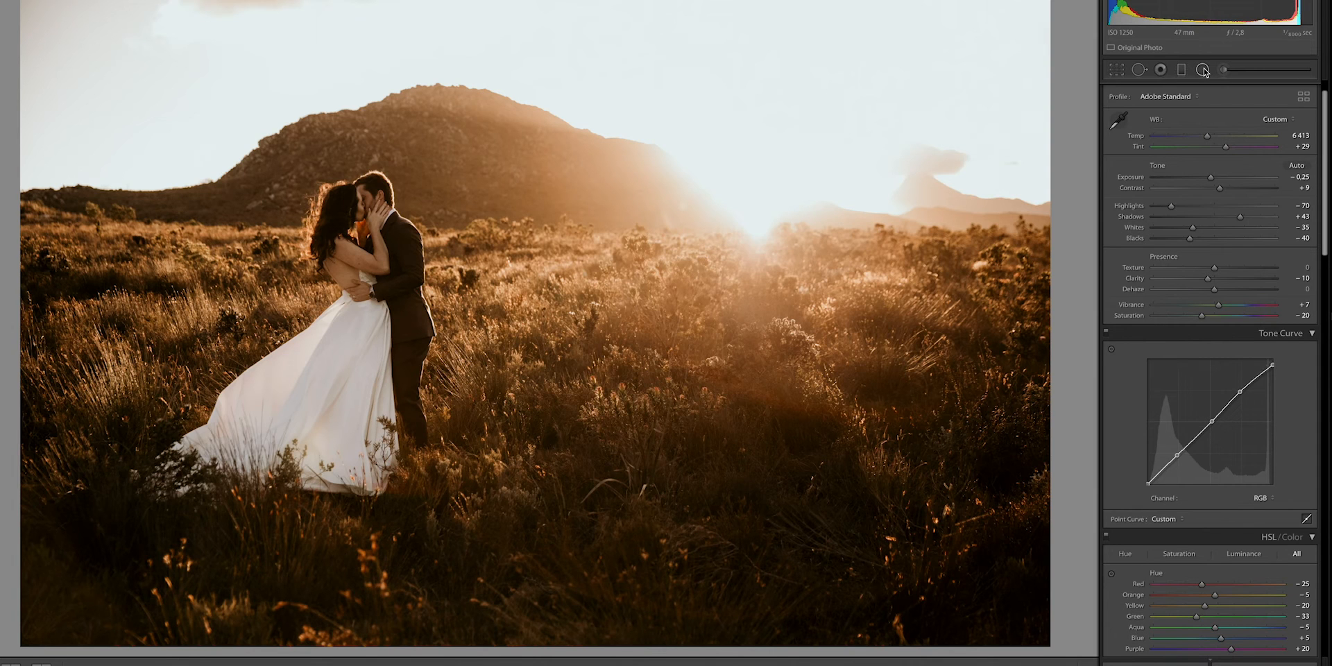
- For the photo of the kissing couple, prepare a new radial filter with Sharpness 40
click(1203, 70)
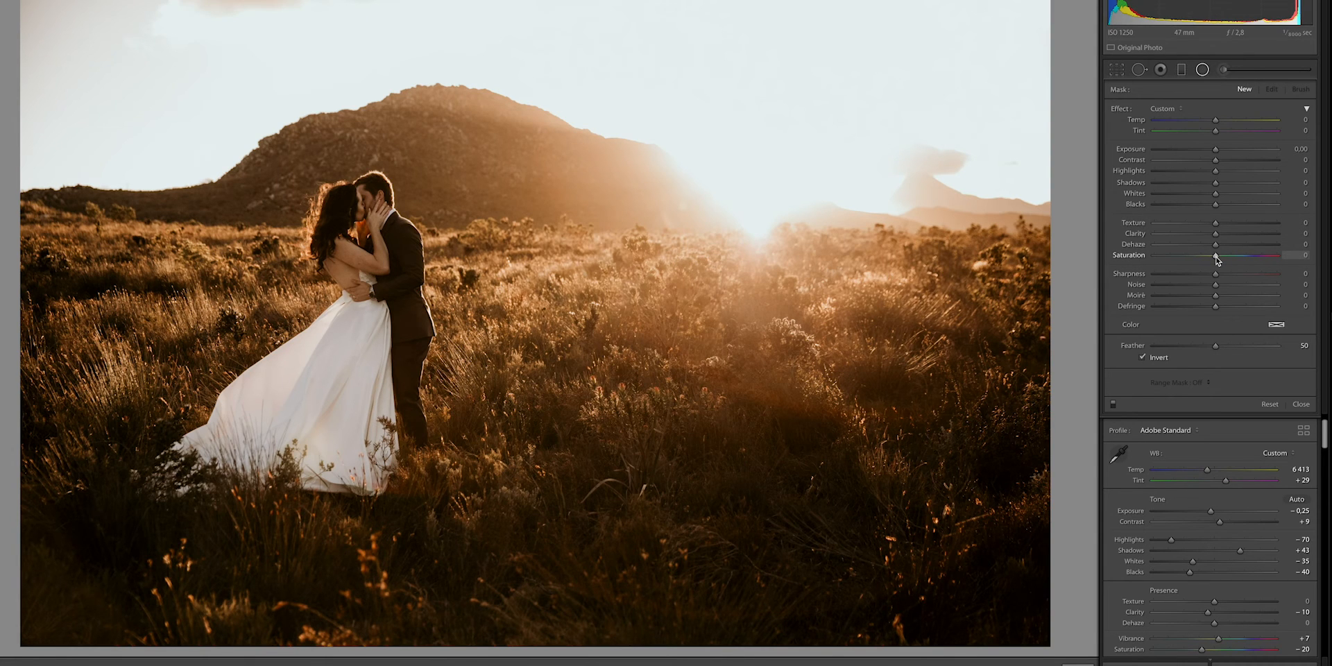
drag(1226, 276, 1242, 272)
click(1203, 70)
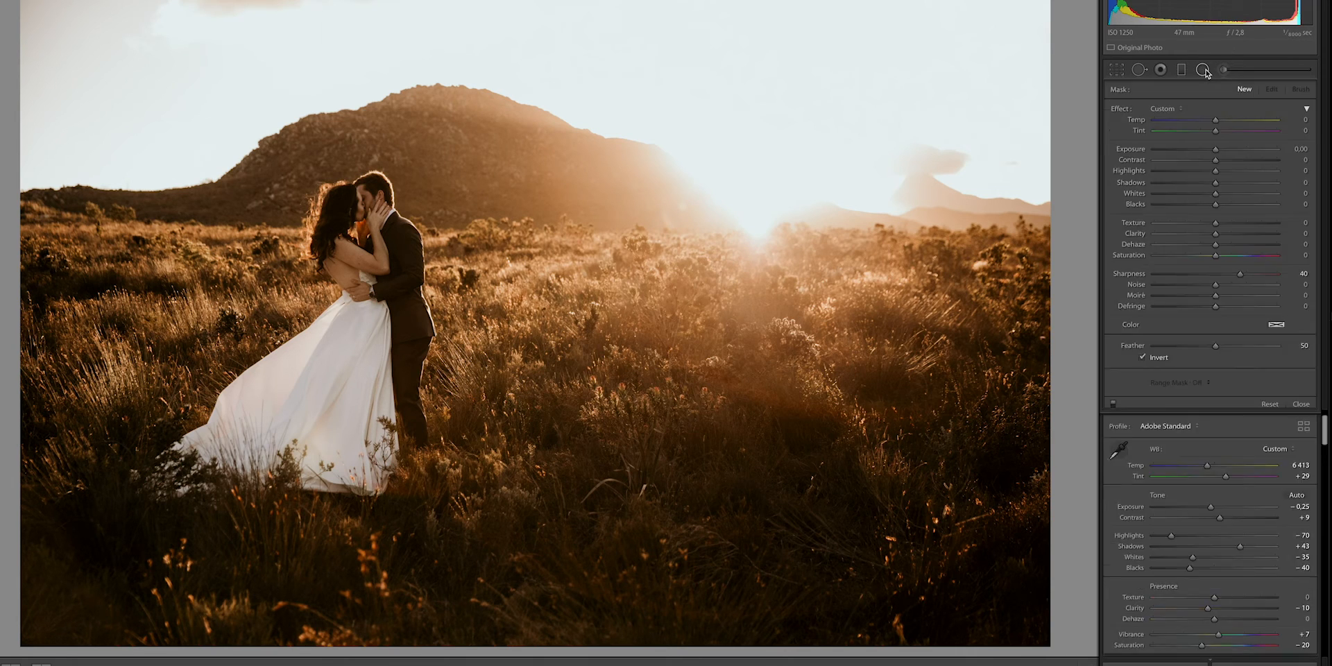
click(1203, 70)
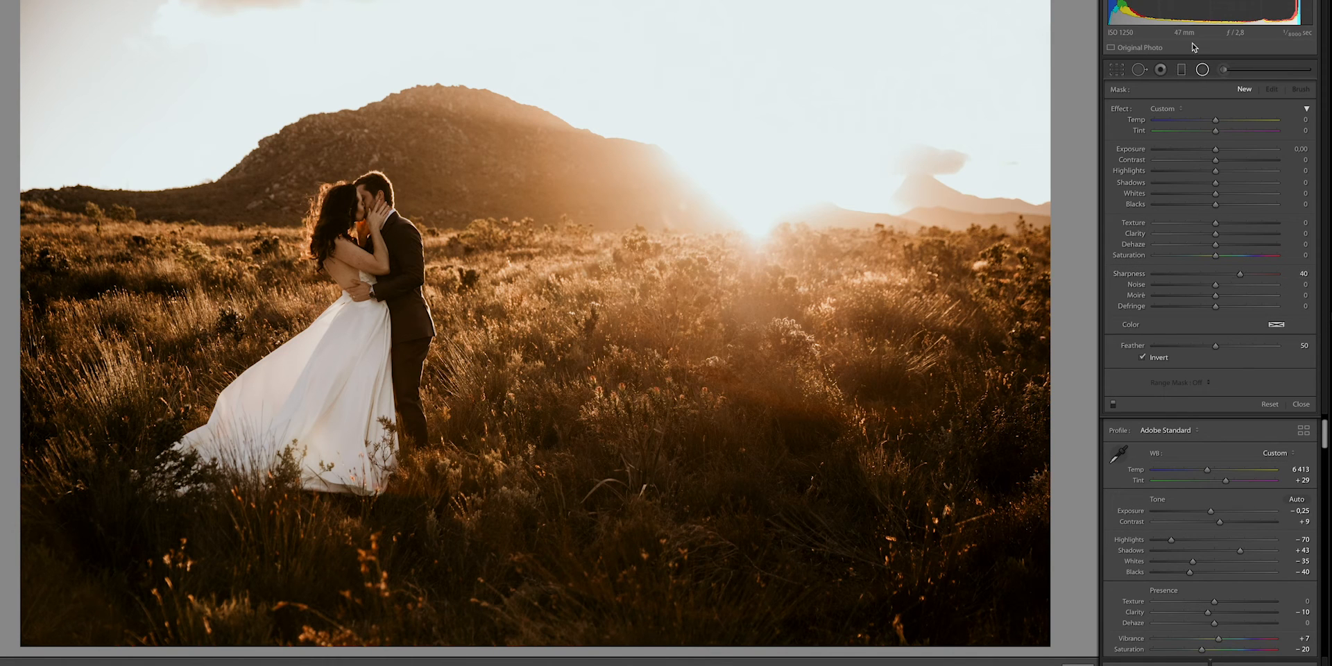
- Place the sharpening radial filter over the kissing couple's faces
click(1203, 70)
click(1203, 70)
key(ctrl+equal)
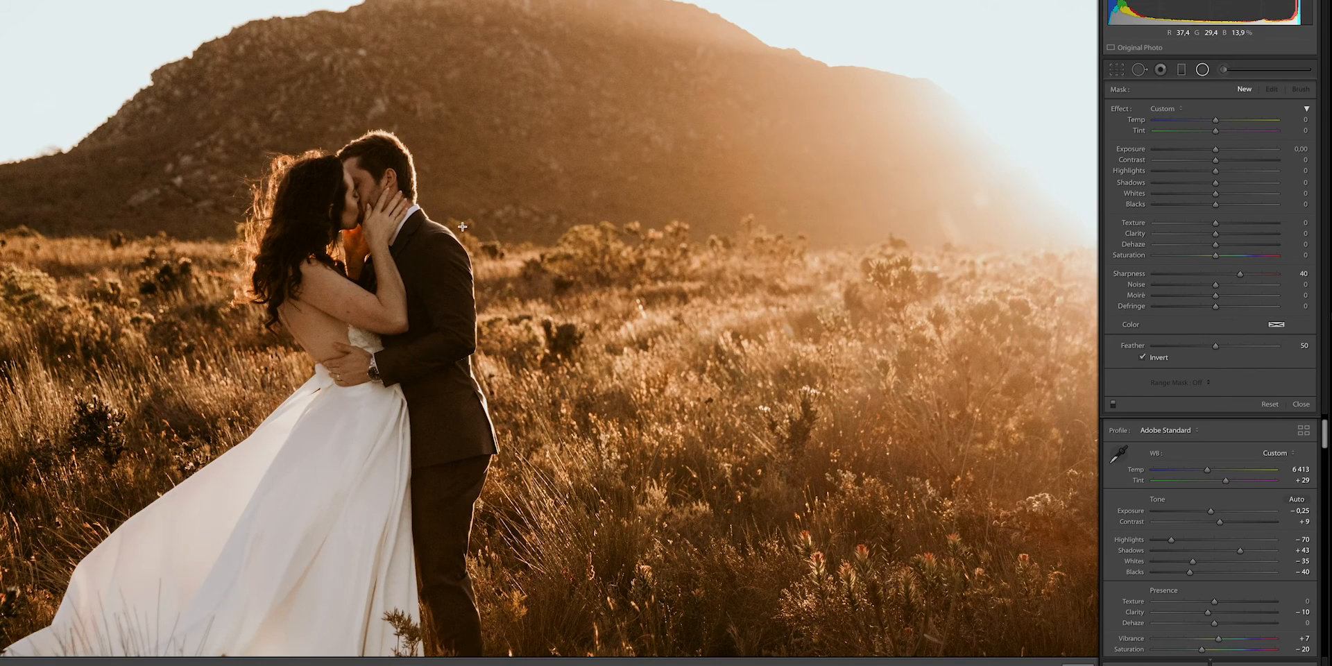
key(ctrl+minus)
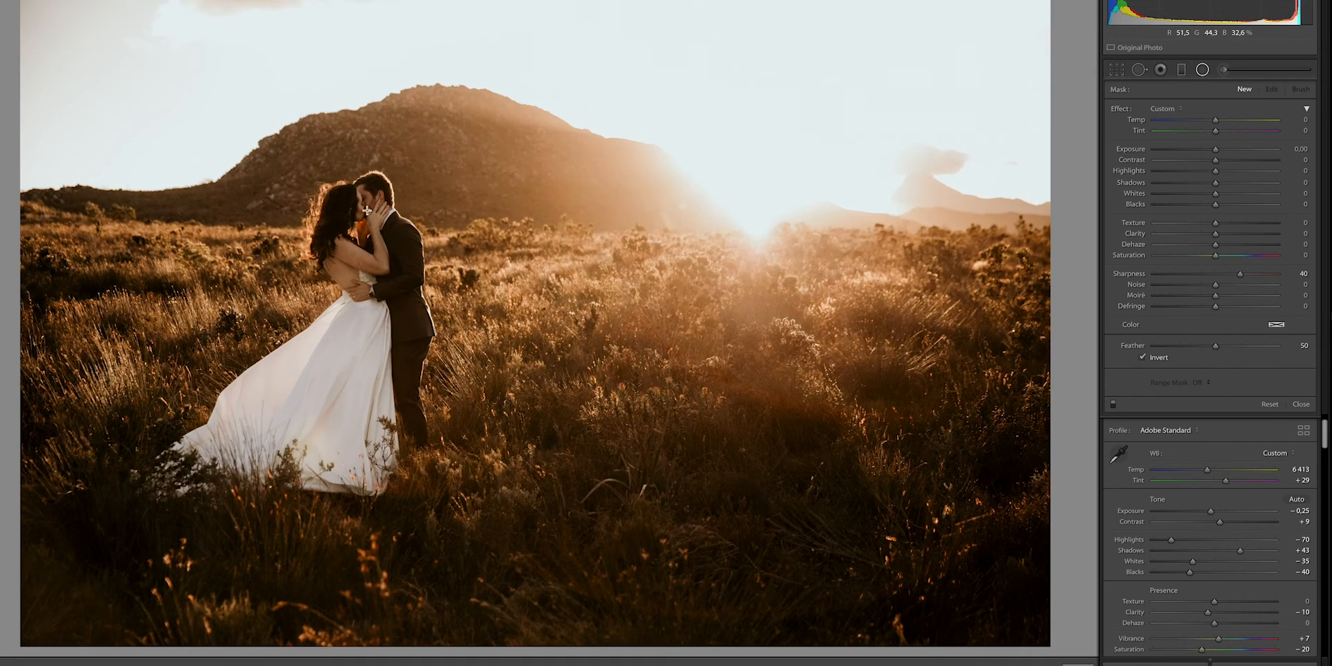
drag(364, 211, 328, 248)
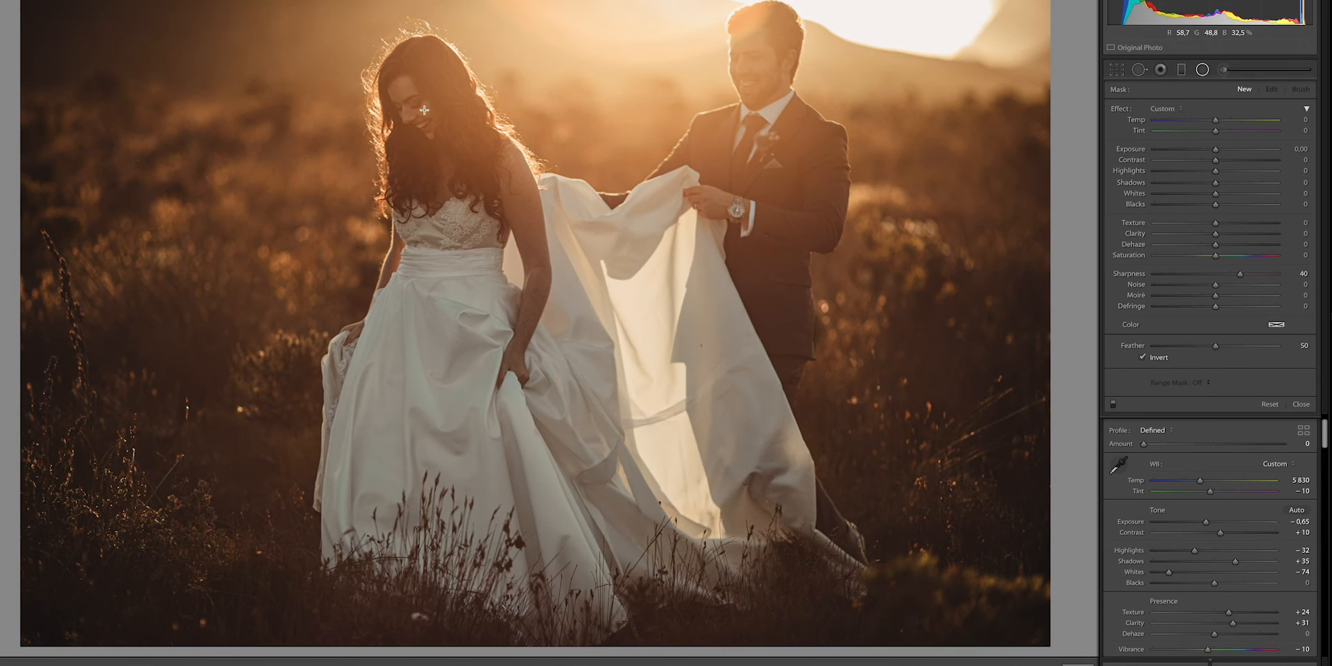
- Place a radial filter with Sharpness 40 around the bride's face in the photo of the groom holding her dress
drag(423, 111, 475, 163)
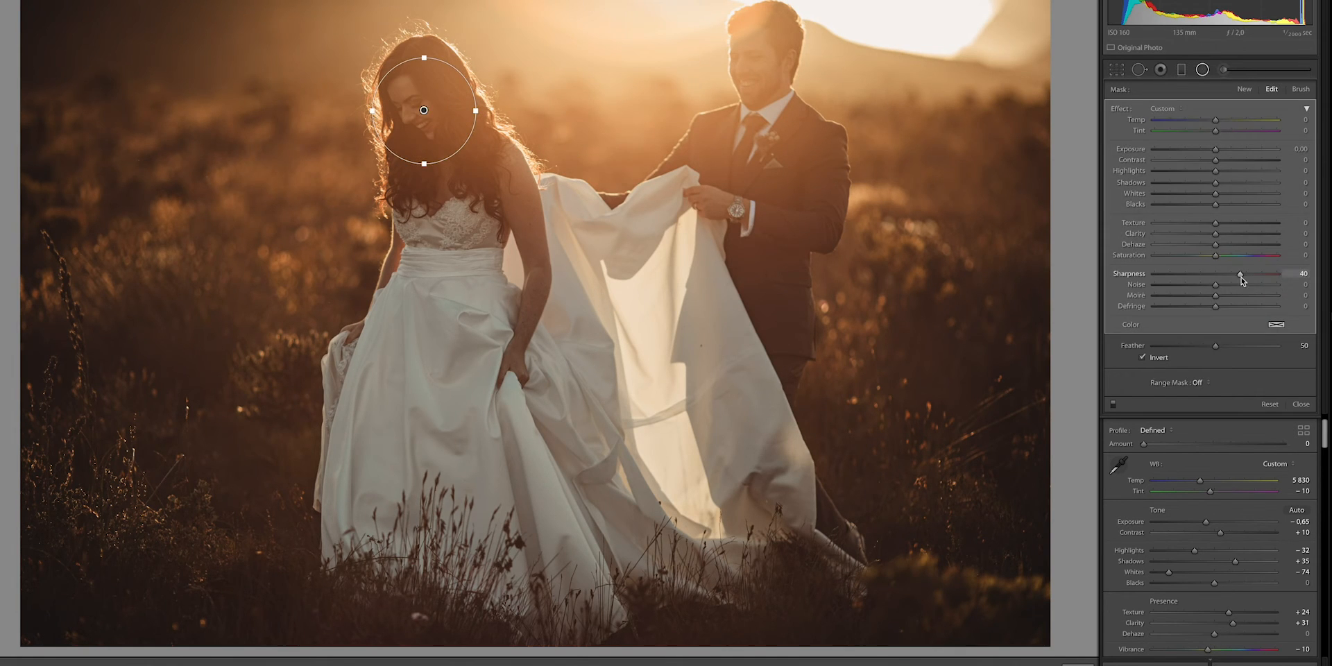
click(1205, 70)
- Go to the next photo and place a radial filter with Sharpness 40 around both heads of the couple on the rocky path
key(Right)
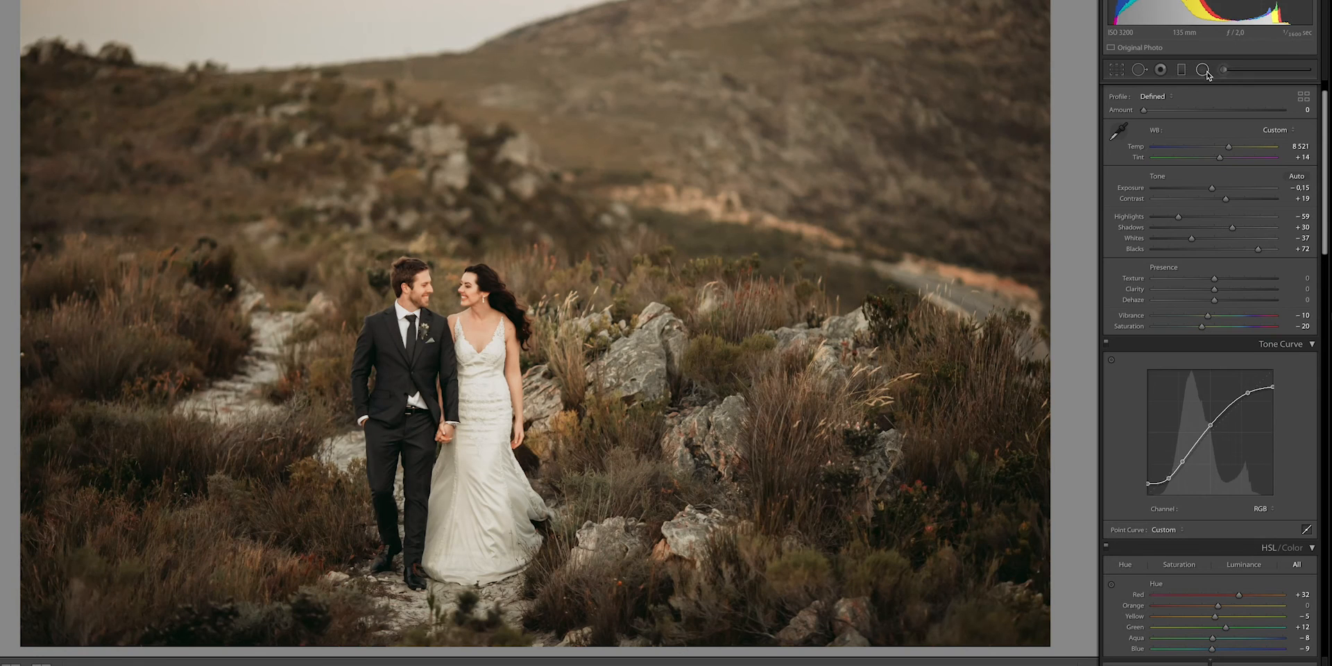
click(1202, 69)
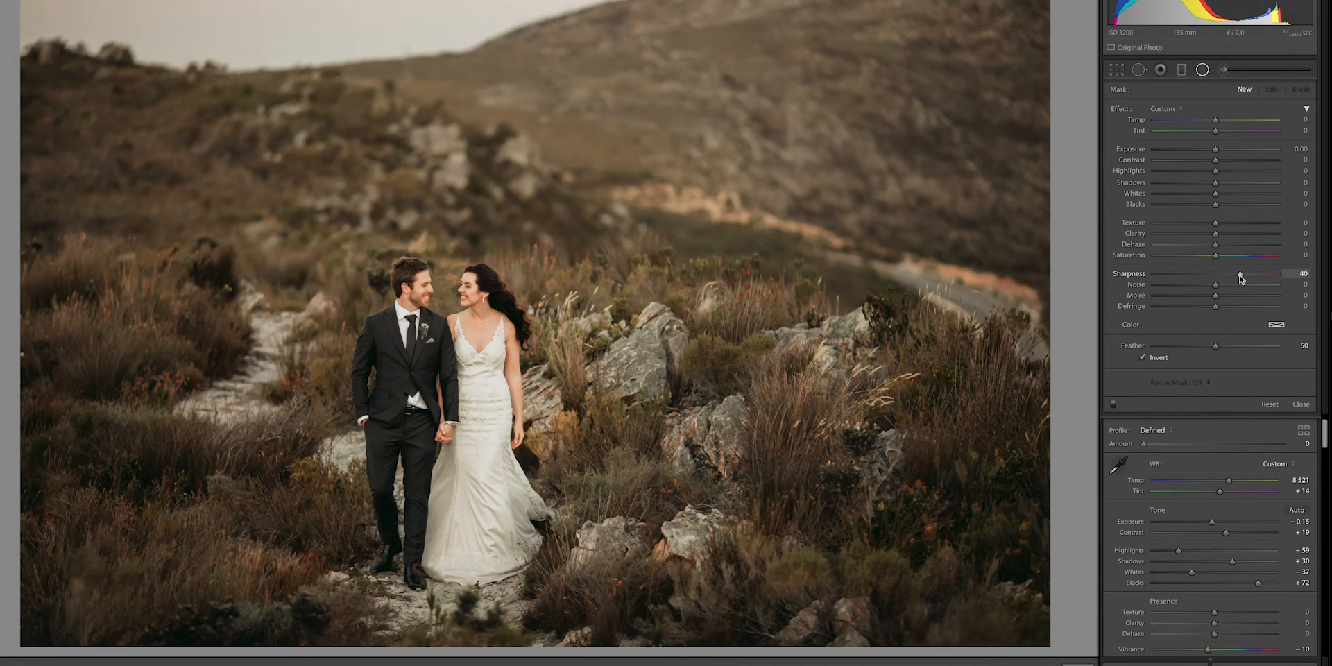
drag(443, 304, 358, 367)
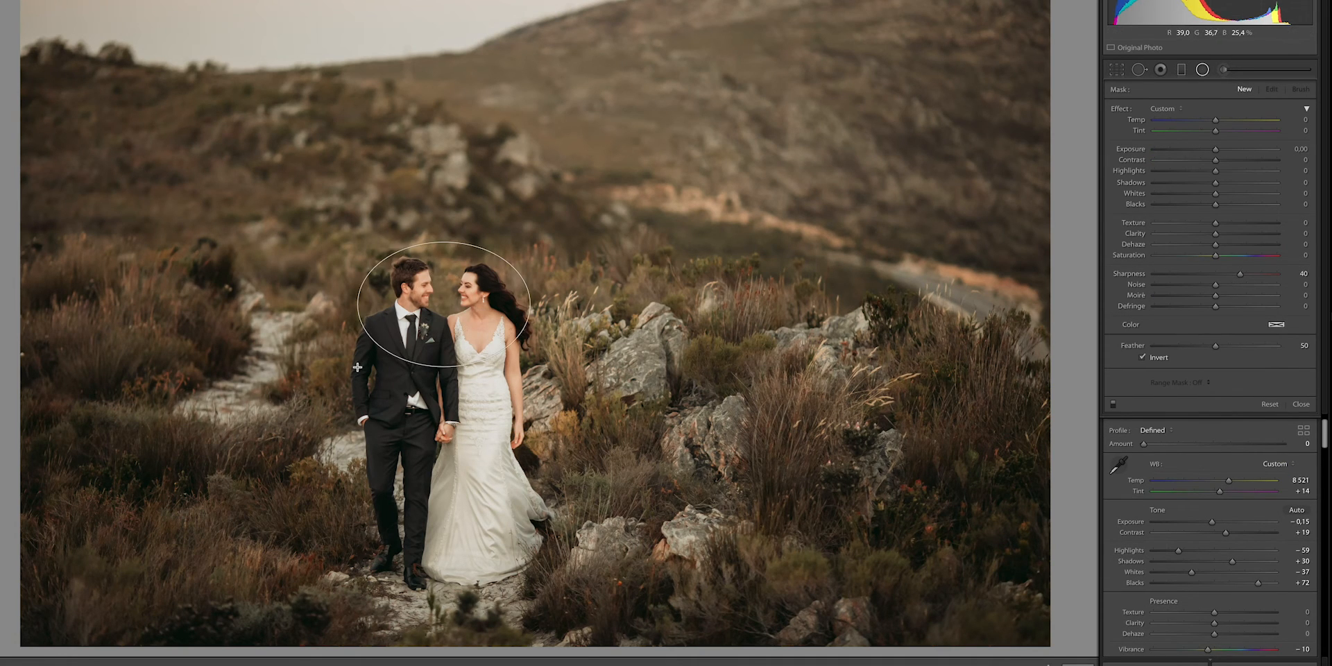
click(1197, 73)
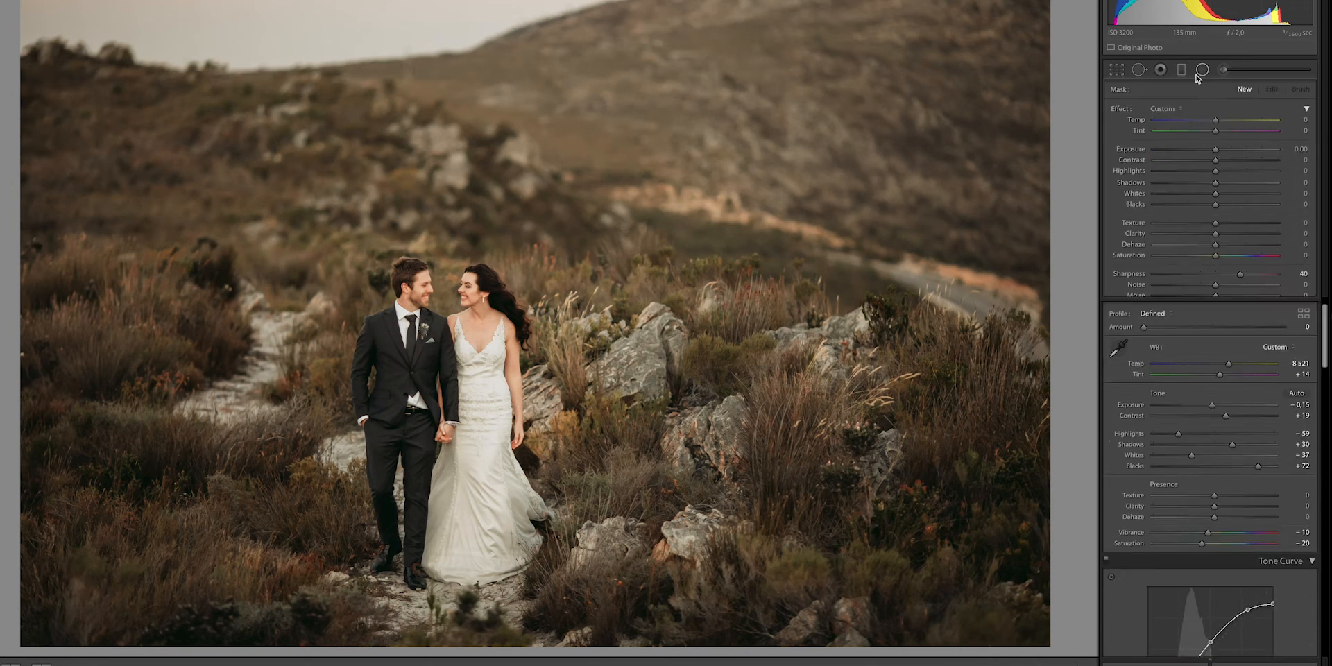